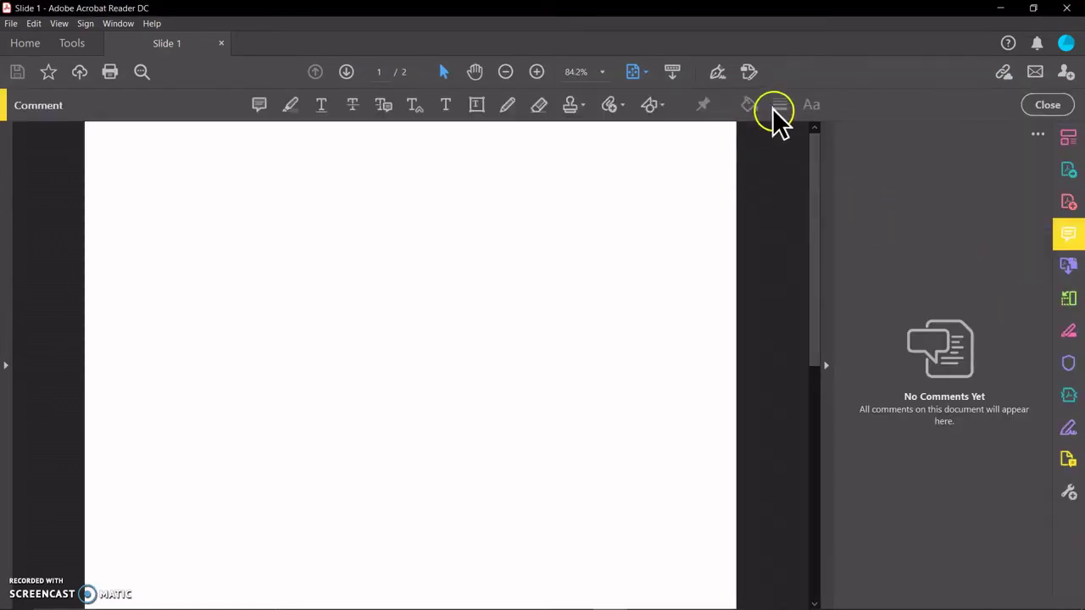
Switch to the freehand pencil with black ink and make a first mark near the page top.
{"action": "left_click", "coordinate": [507, 106]}
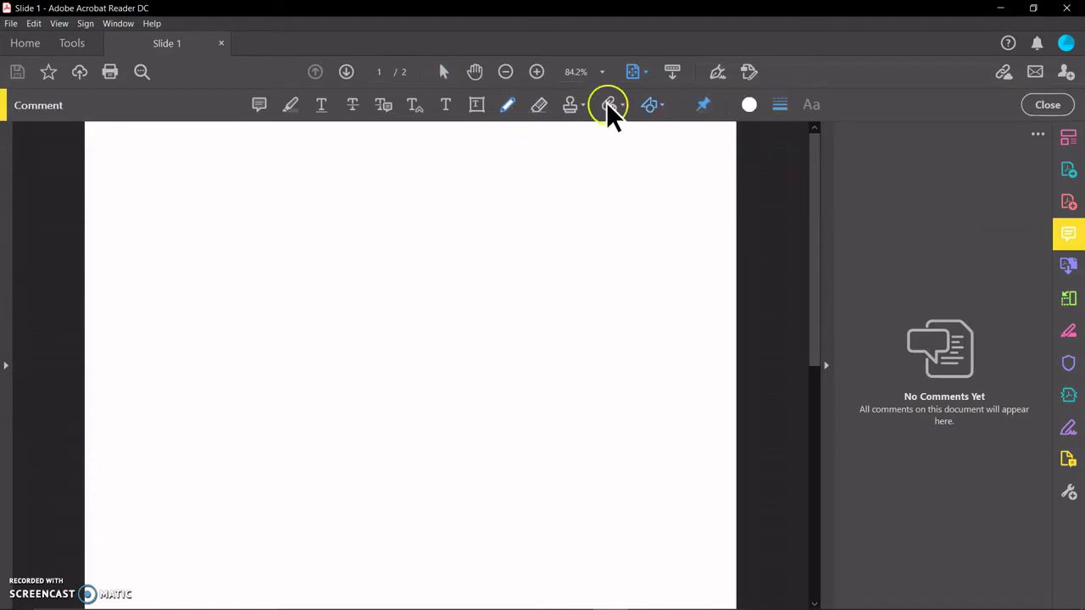
{"action": "left_click", "coordinate": [749, 106]}
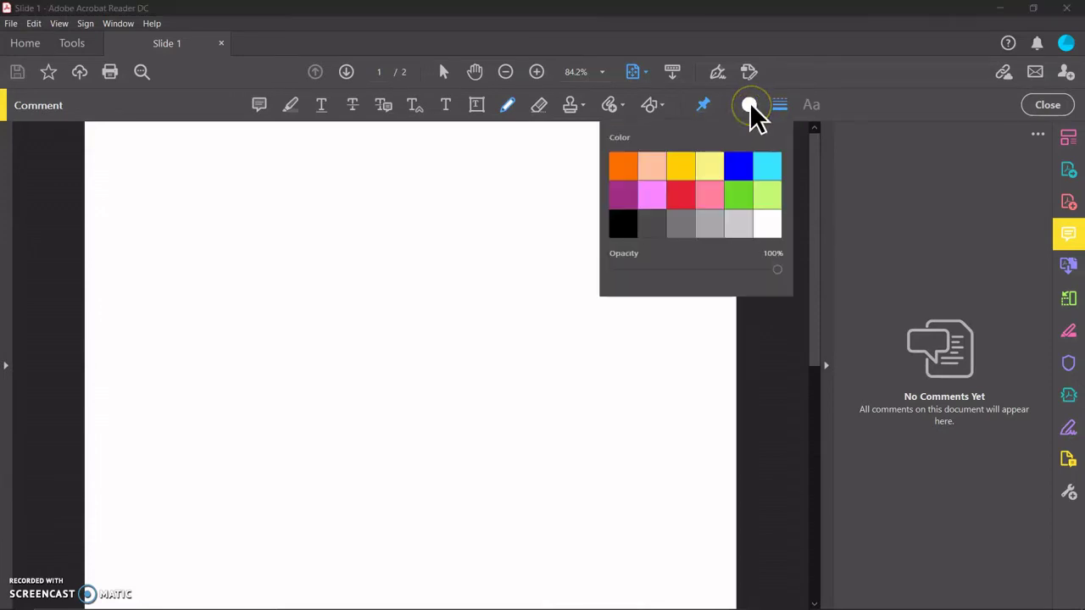
{"action": "left_click", "coordinate": [623, 225]}
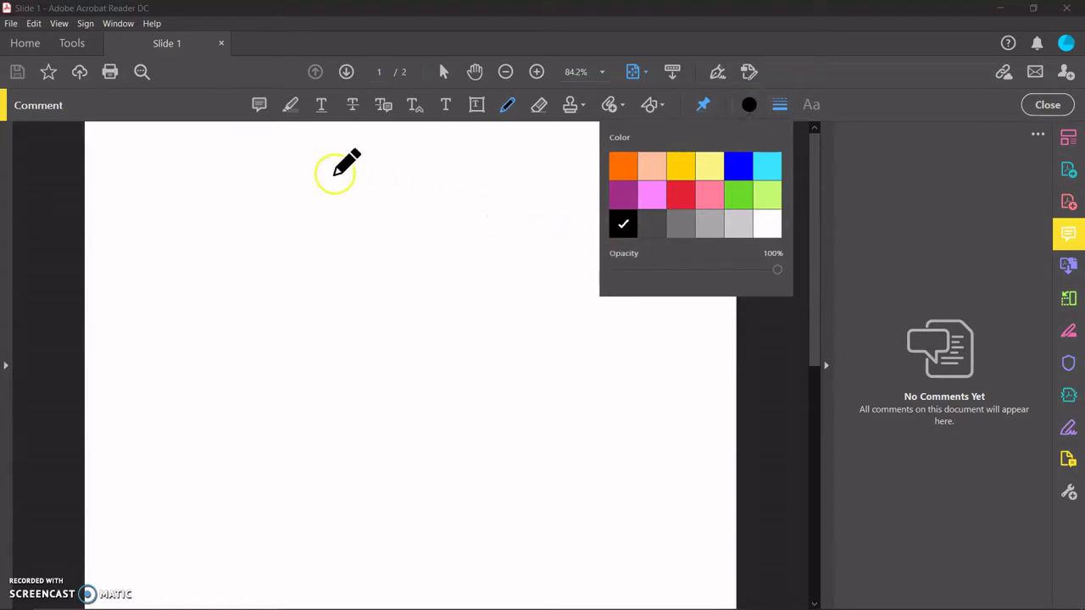
{"action": "left_click", "coordinate": [125, 149]}
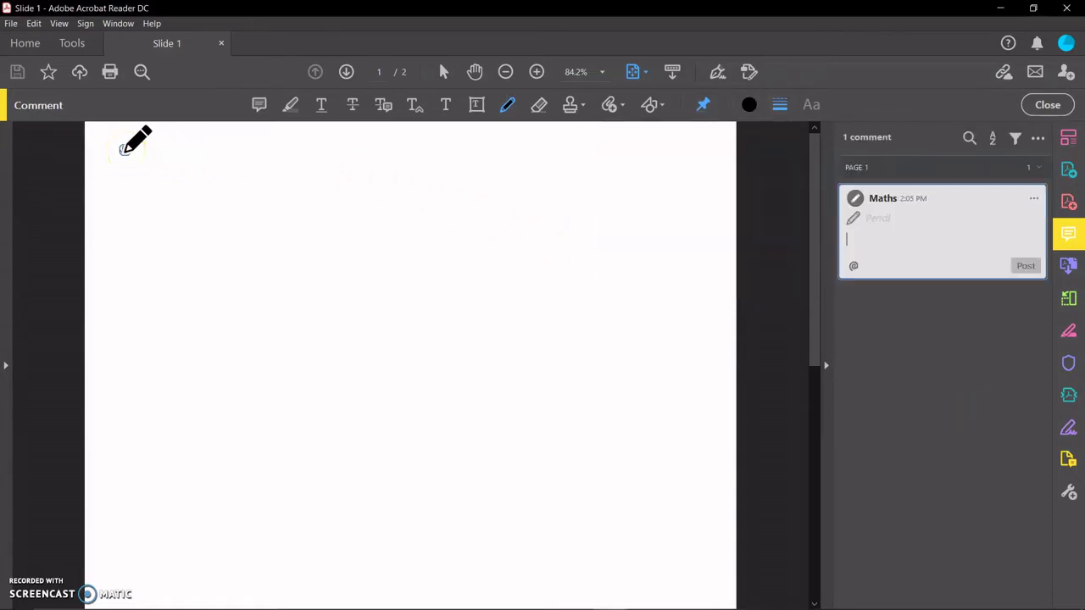
{"action": "left_click", "coordinate": [221, 184]}
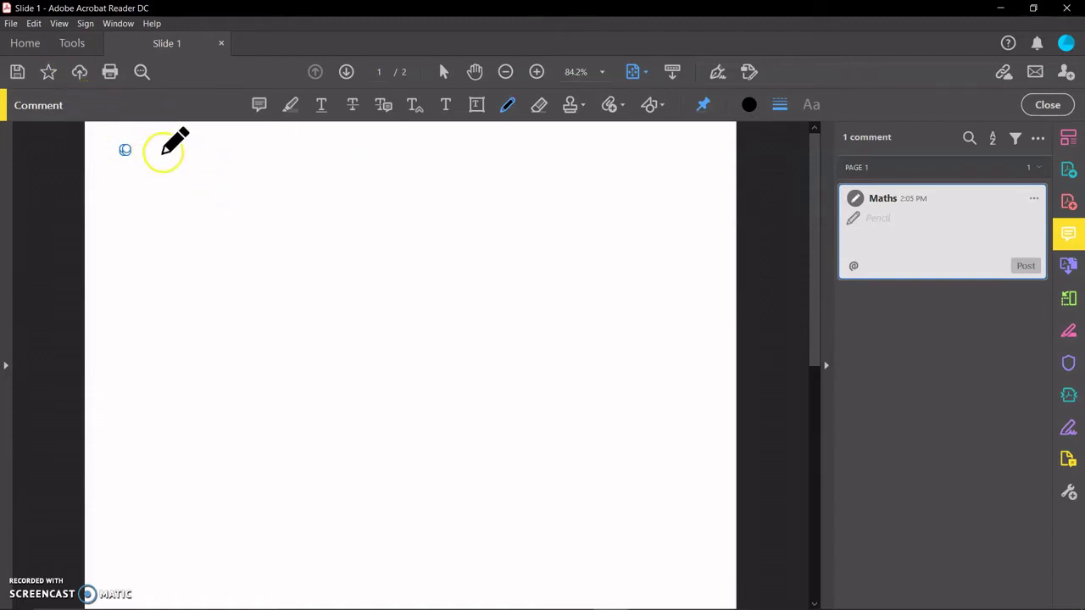
Handwrite the 'hello everyone !' greeting and draw two wavy lines beside and below it.
{"action": "mouse_move", "coordinate": [183, 187]}
{"action": "left_mouse_down"}
{"action": "mouse_move", "coordinate": [243, 154]}
{"action": "mouse_move", "coordinate": [261, 174]}
{"action": "mouse_move", "coordinate": [310, 181]}
{"action": "mouse_move", "coordinate": [375, 166]}
{"action": "mouse_move", "coordinate": [379, 184]}
{"action": "mouse_move", "coordinate": [440, 169]}
{"action": "left_mouse_up"}
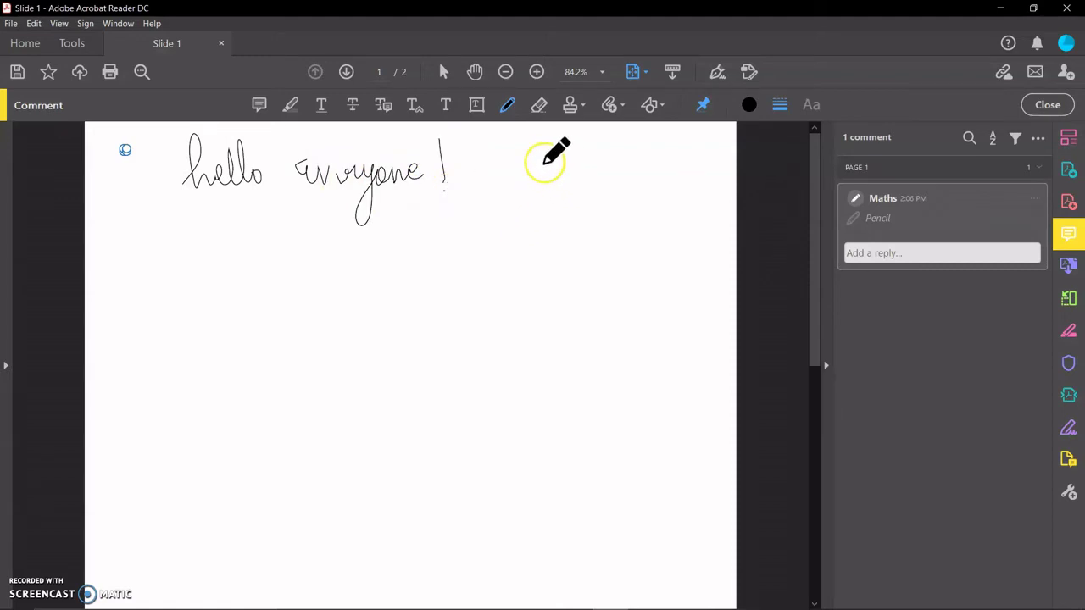
{"action": "mouse_move", "coordinate": [543, 159]}
{"action": "left_mouse_down"}
{"action": "mouse_move", "coordinate": [563, 222]}
{"action": "mouse_move", "coordinate": [572, 372]}
{"action": "left_mouse_up"}
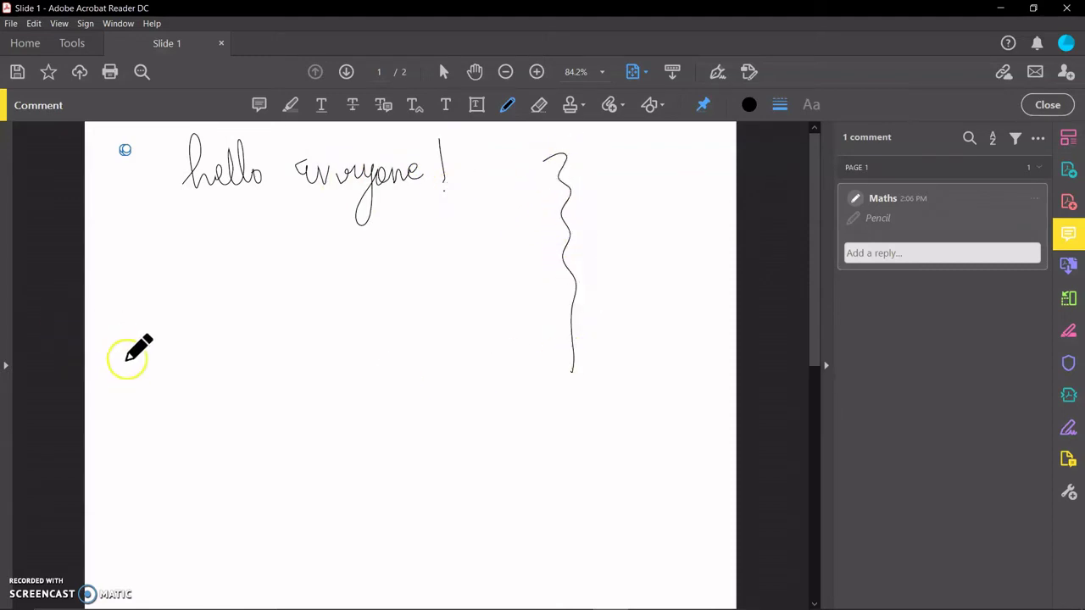
{"action": "mouse_move", "coordinate": [122, 336]}
{"action": "left_mouse_down"}
{"action": "mouse_move", "coordinate": [153, 371]}
{"action": "mouse_move", "coordinate": [314, 381]}
{"action": "left_mouse_up"}
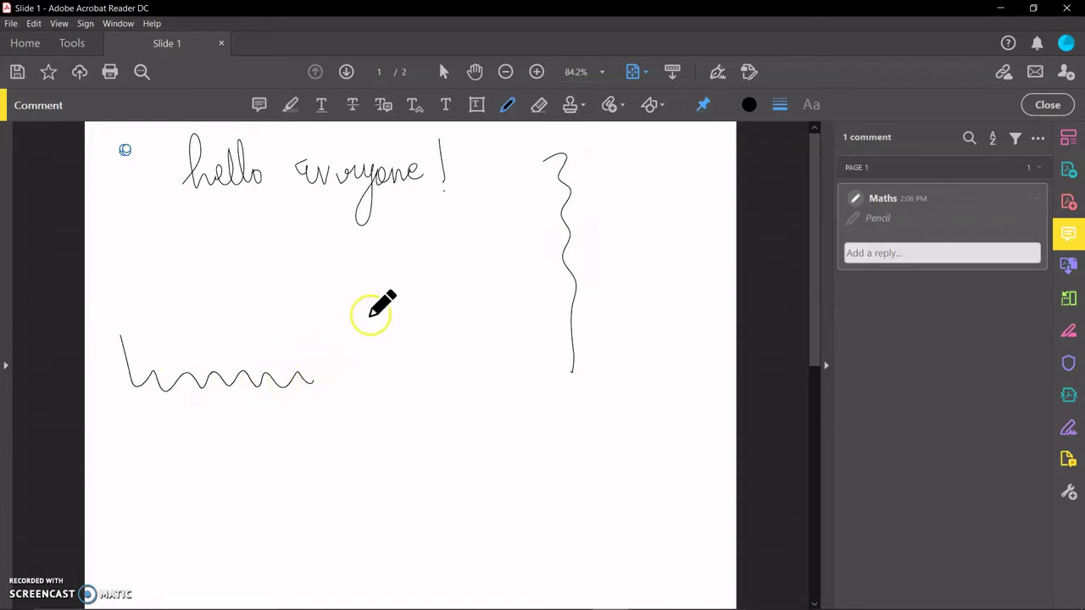
Sketch a graph with arrowed vertical and horizontal axes, a rising curve and tick marks.
{"action": "mouse_move", "coordinate": [396, 276]}
{"action": "left_mouse_down"}
{"action": "mouse_move", "coordinate": [377, 497]}
{"action": "mouse_move", "coordinate": [390, 493]}
{"action": "left_mouse_up"}
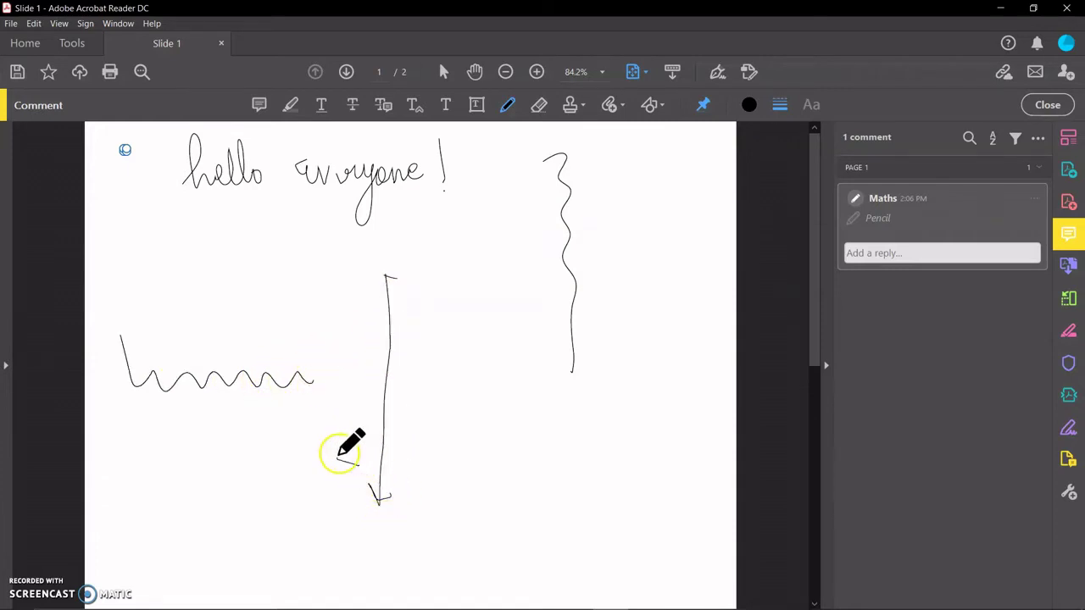
{"action": "left_click_drag", "start_coordinate": [342, 441], "coordinate": [359, 463]}
{"action": "mouse_move", "coordinate": [339, 455]}
{"action": "left_mouse_down"}
{"action": "mouse_move", "coordinate": [706, 452]}
{"action": "mouse_move", "coordinate": [691, 473]}
{"action": "left_mouse_up"}
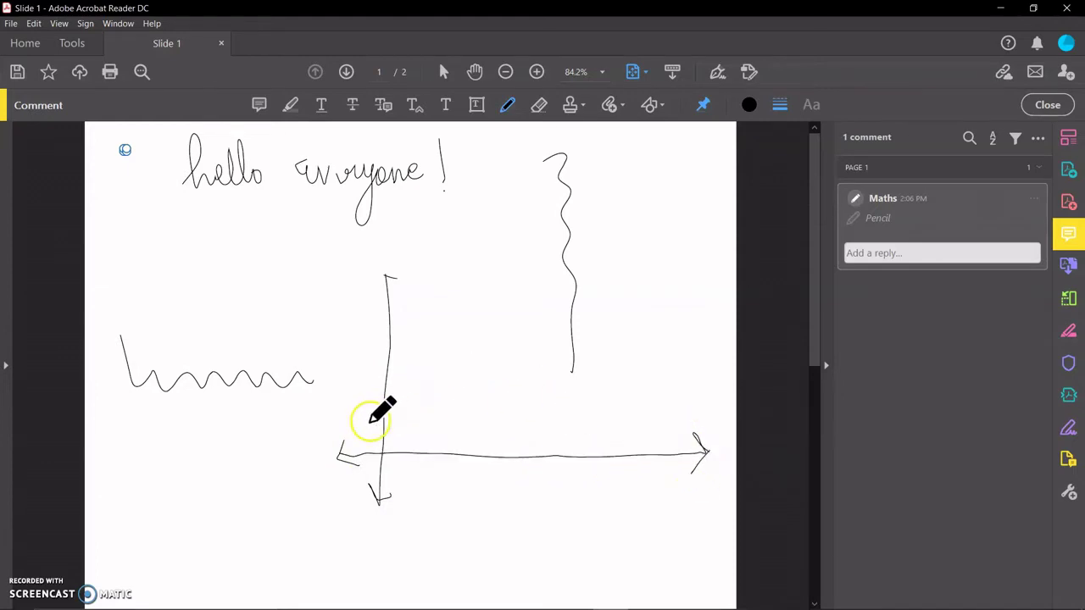
{"action": "mouse_move", "coordinate": [387, 452]}
{"action": "left_mouse_down"}
{"action": "mouse_move", "coordinate": [471, 392]}
{"action": "mouse_move", "coordinate": [521, 301]}
{"action": "mouse_move", "coordinate": [528, 310]}
{"action": "left_mouse_up"}
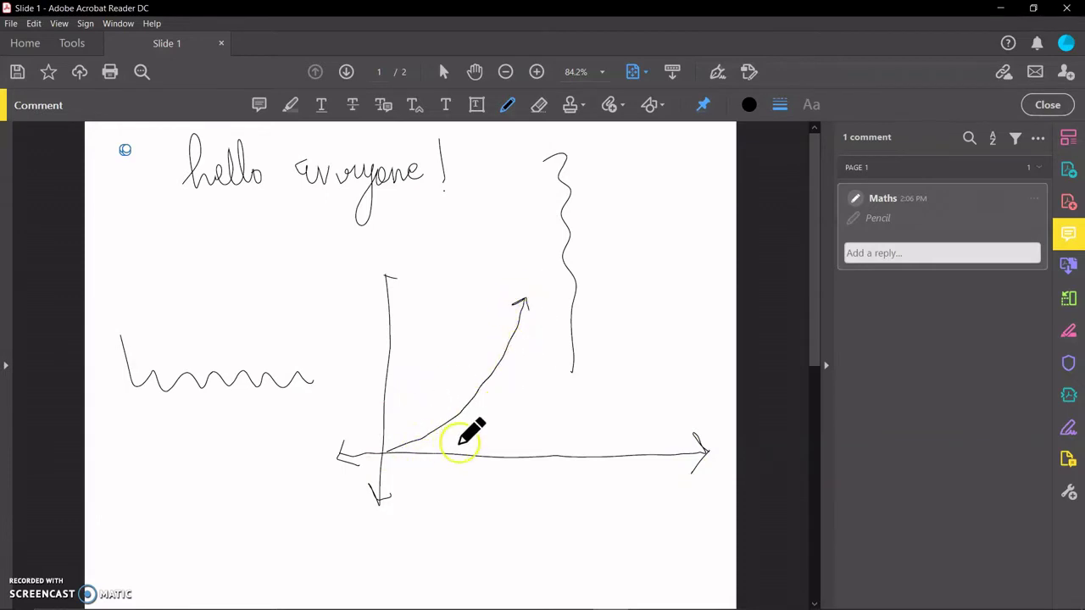
{"action": "left_click_drag", "start_coordinate": [459, 441], "coordinate": [458, 470]}
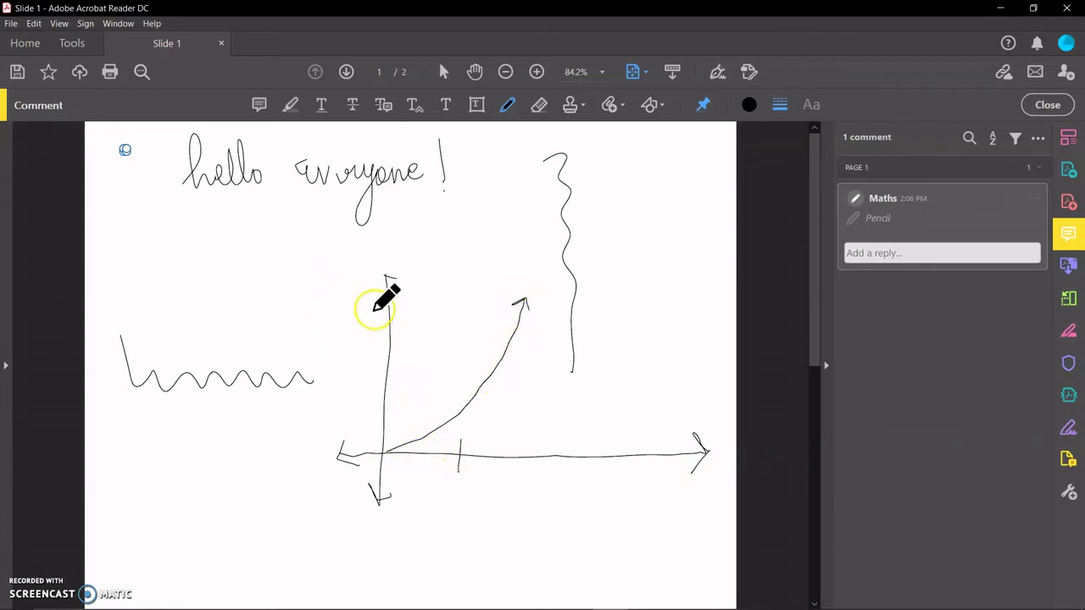
{"action": "left_click_drag", "start_coordinate": [374, 309], "coordinate": [388, 309]}
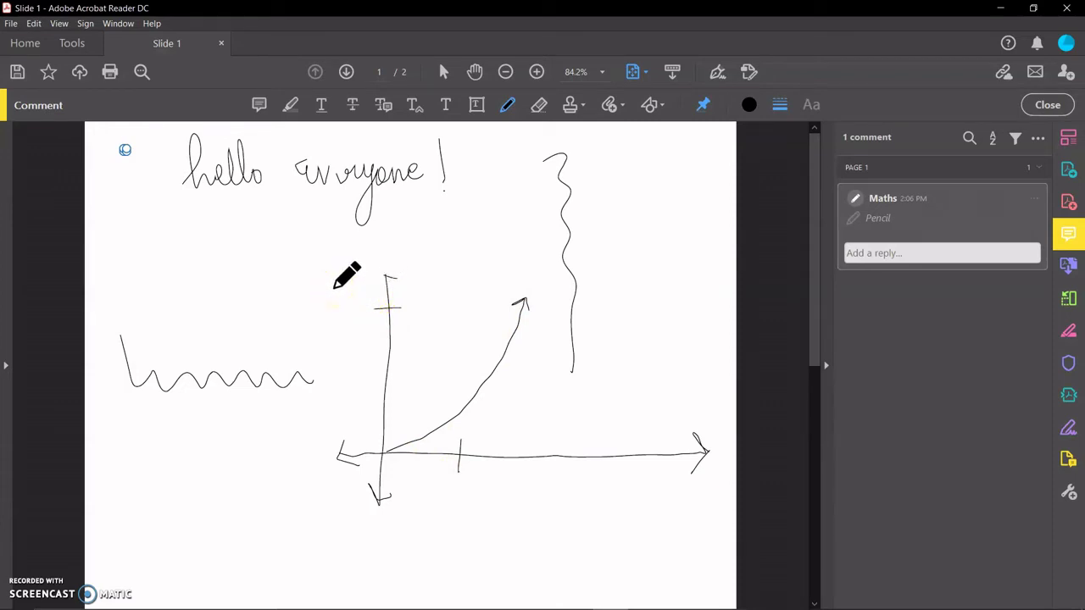
Exit commenting mode, leaving the black greeting, wavy lines and graph on page 1.
{"action": "left_click", "coordinate": [57, 23]}
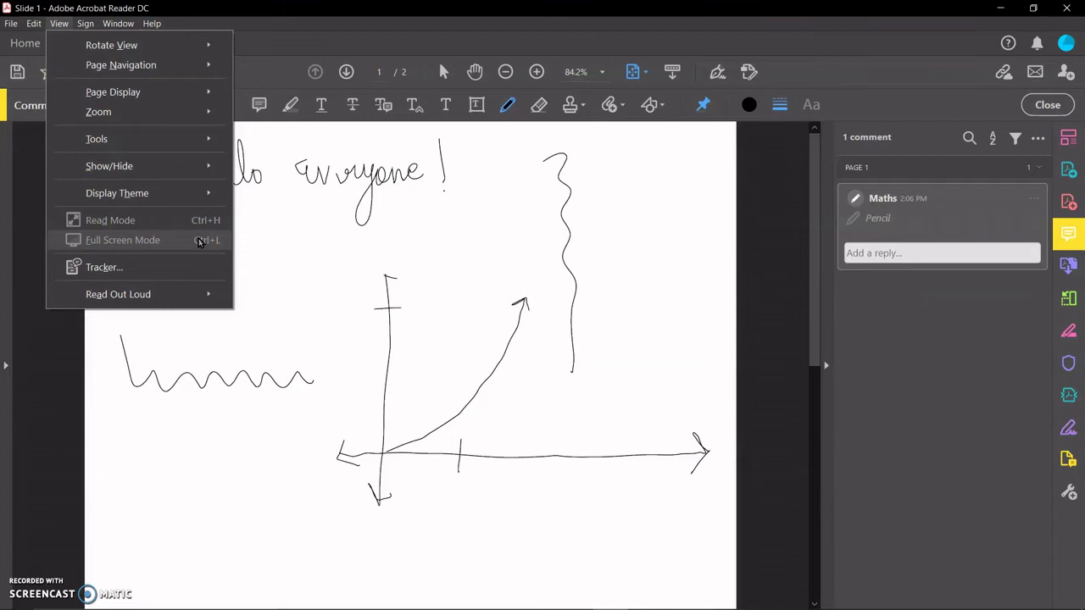
{"action": "left_click", "coordinate": [307, 239]}
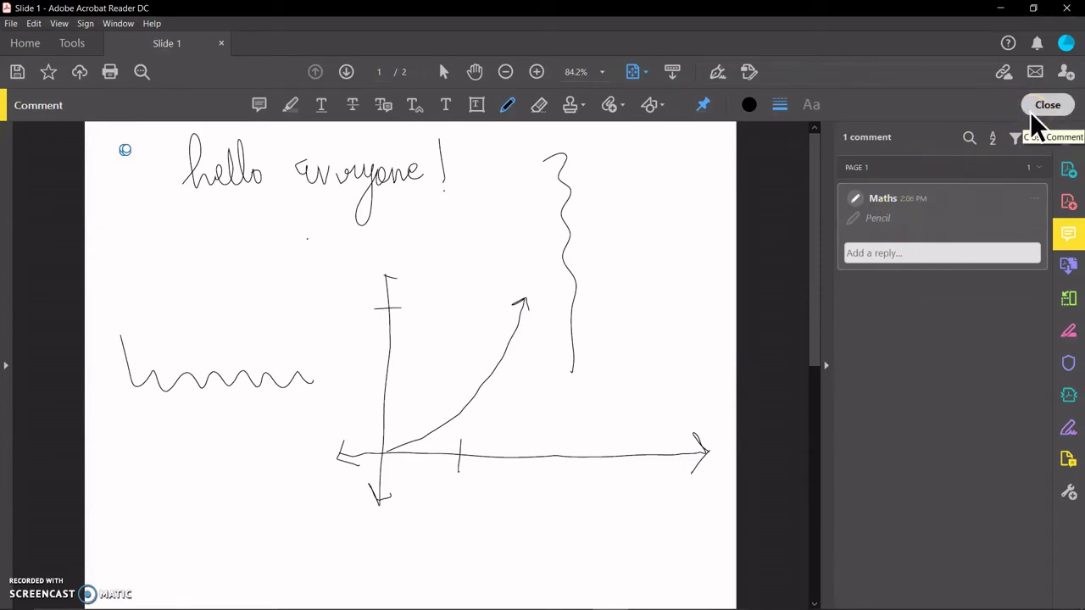
{"action": "left_click", "coordinate": [1047, 108]}
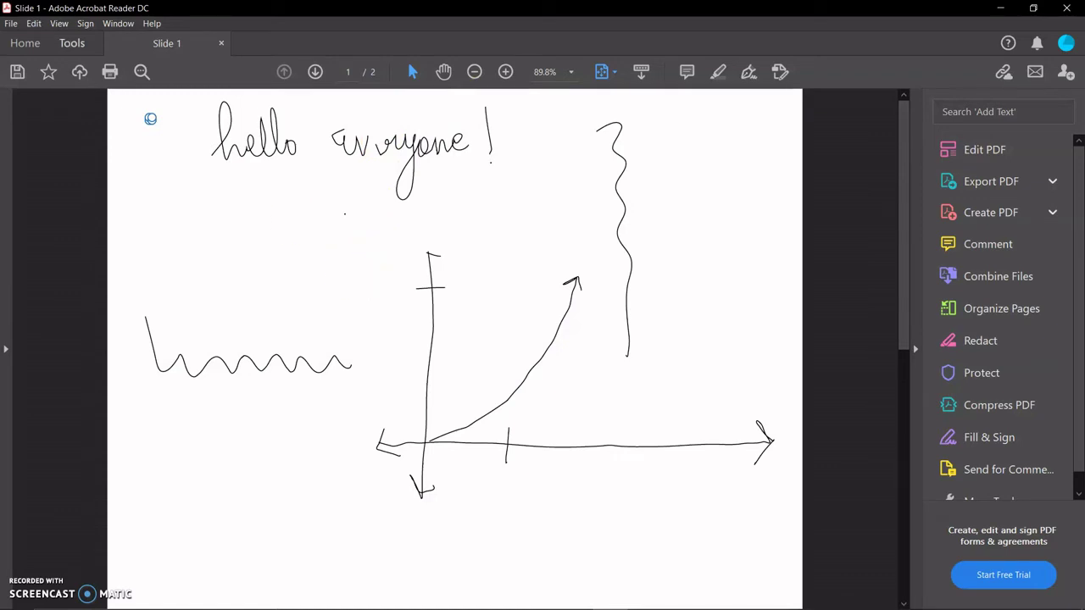
Deselect the ink drawing and exit full-screen mode with Esc, back to the normal window.
{"action": "left_click", "coordinate": [58, 24]}
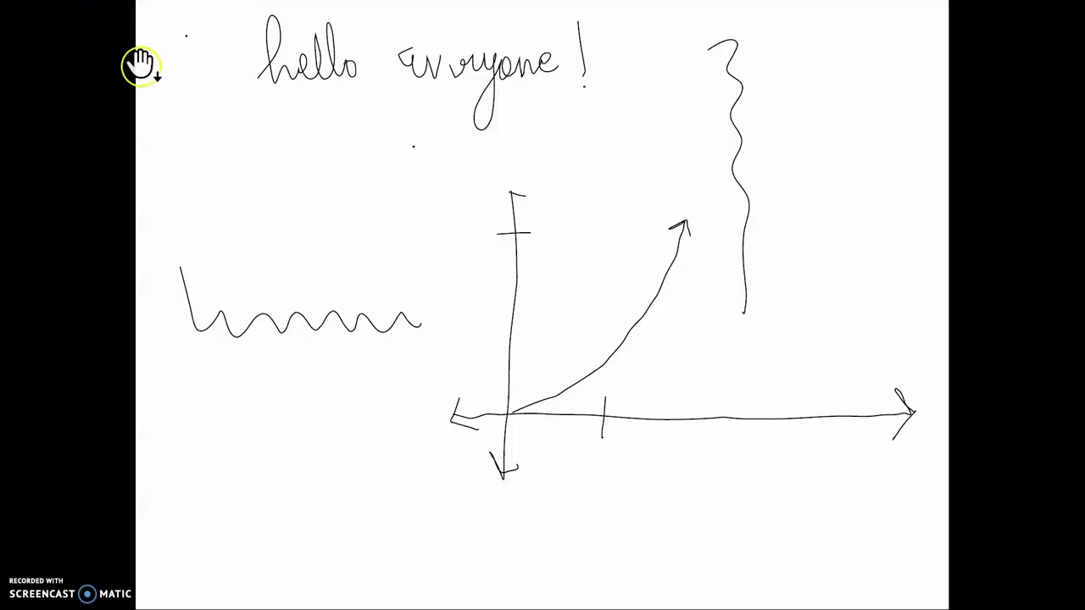
{"action": "left_click_drag", "start_coordinate": [500, 259], "coordinate": [476, 263]}
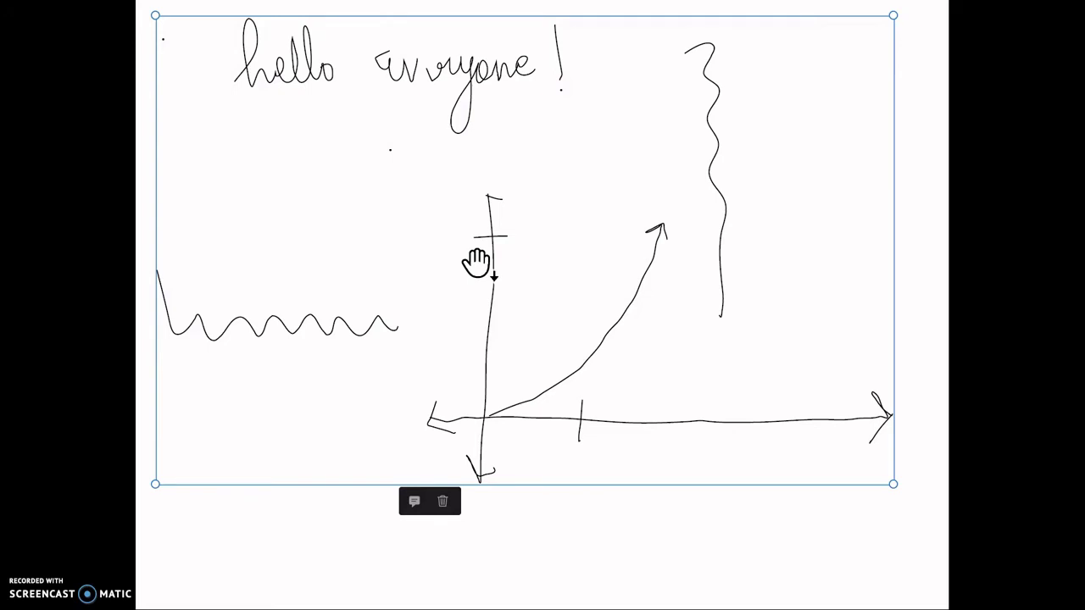
{"action": "key", "text": "Escape"}
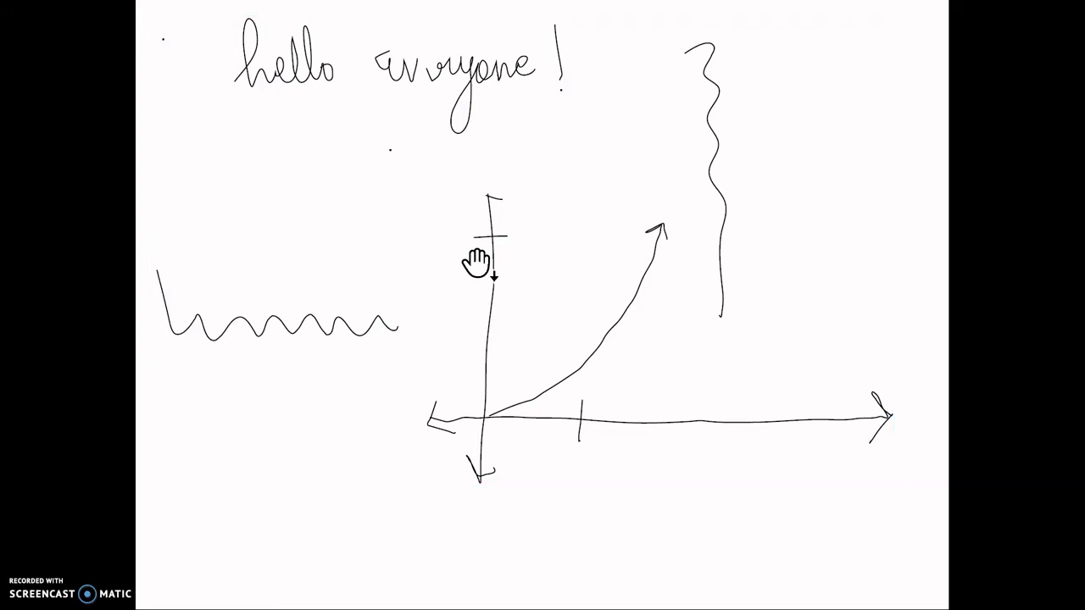
{"action": "key", "text": "Escape"}
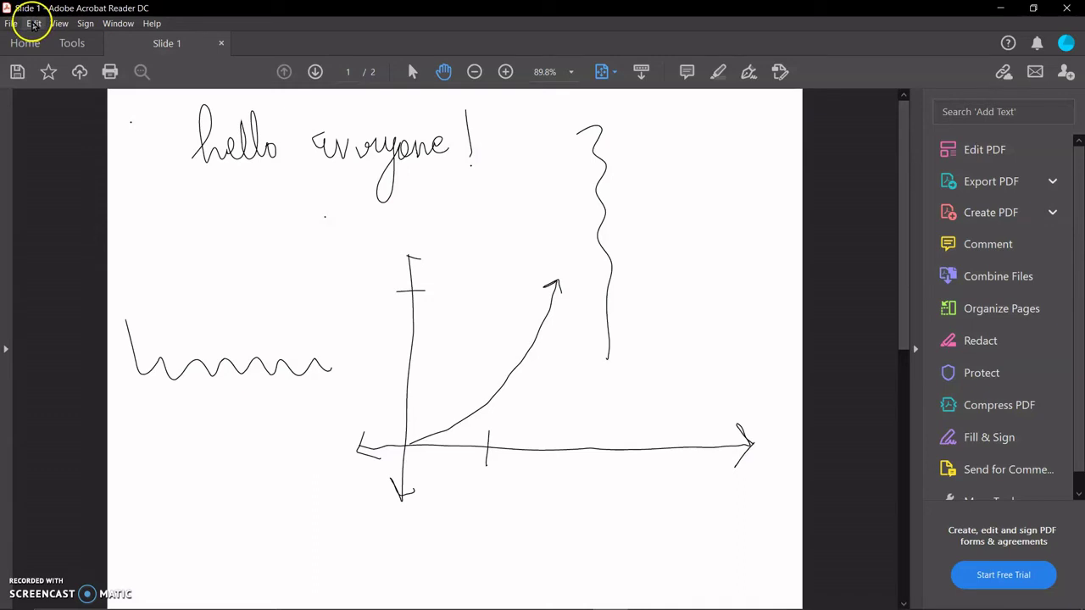
Enable 'Use single-key accelerators to access tools' in General preferences and save with OK.
{"action": "left_click", "coordinate": [34, 24]}
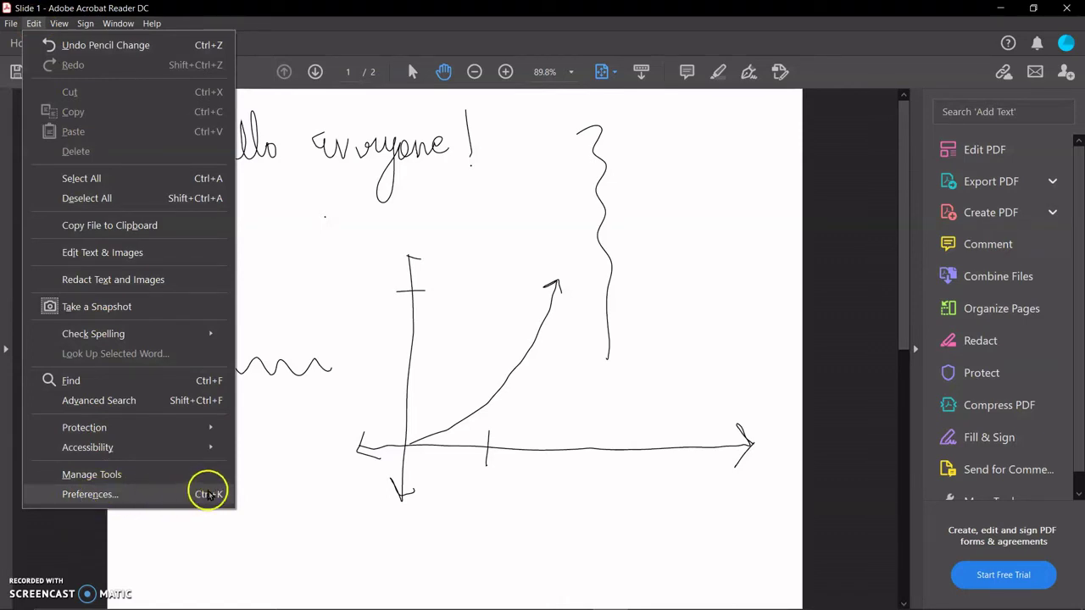
{"action": "left_click", "coordinate": [210, 498]}
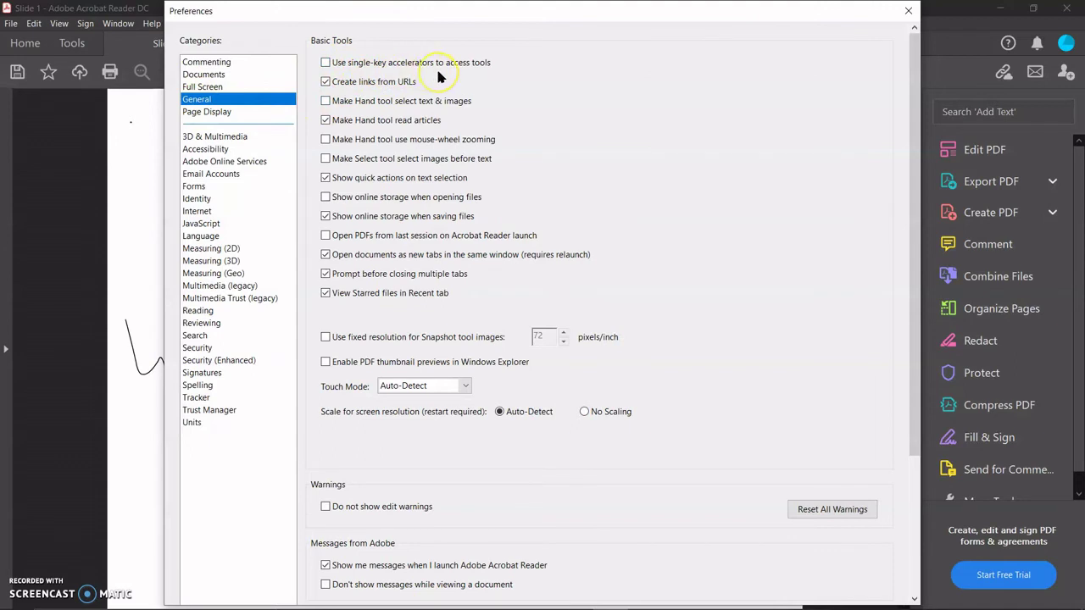
{"action": "left_click", "coordinate": [326, 65]}
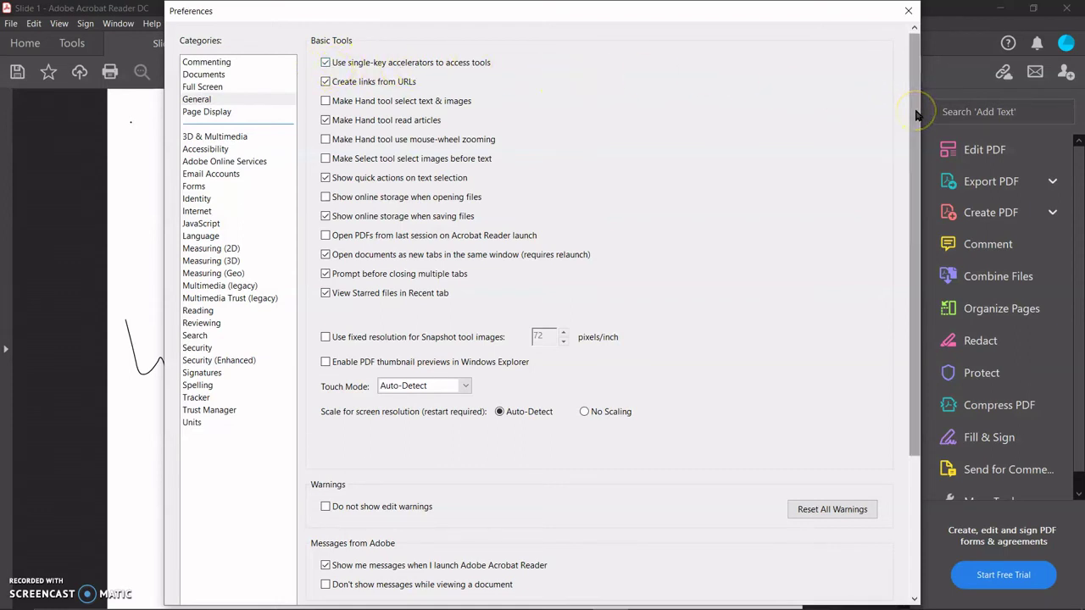
{"action": "left_click_drag", "start_coordinate": [916, 114], "coordinate": [930, 242]}
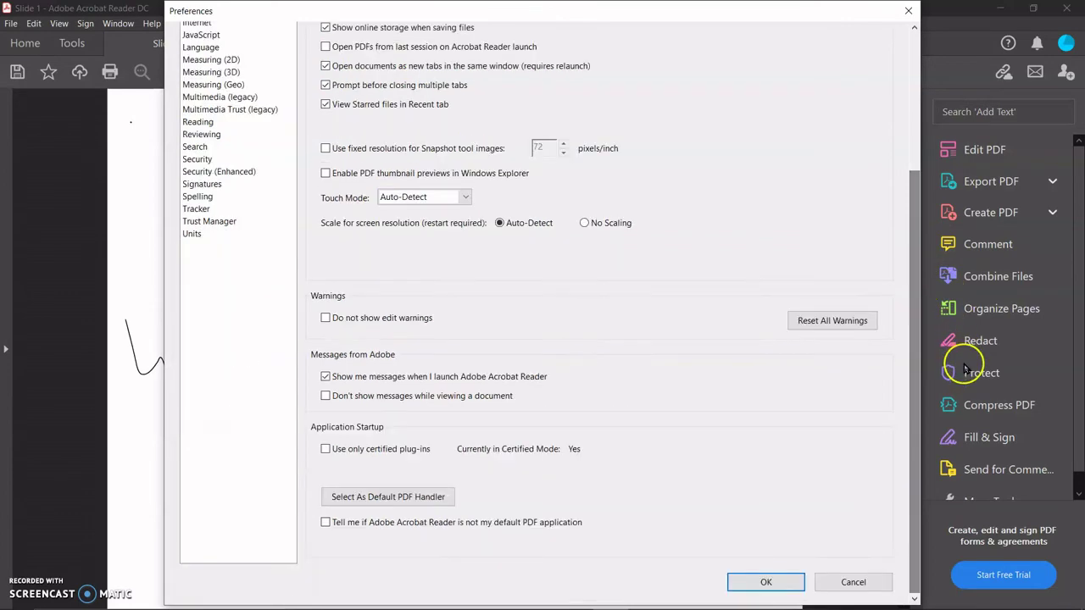
{"action": "left_click", "coordinate": [766, 583]}
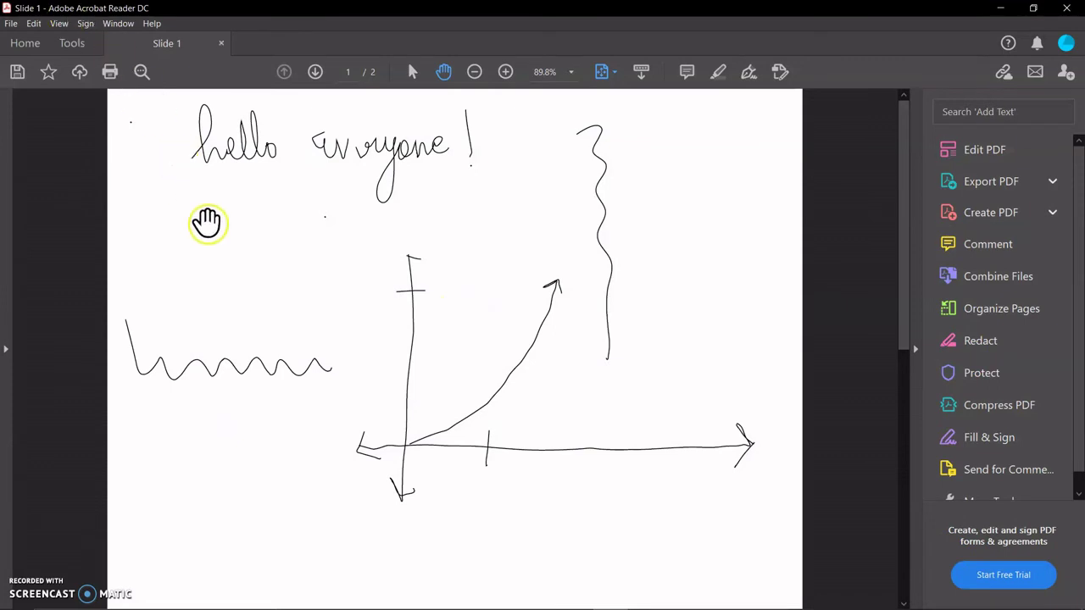
Show the drawing page in View > Full Screen Mode.
{"action": "left_click", "coordinate": [41, 23]}
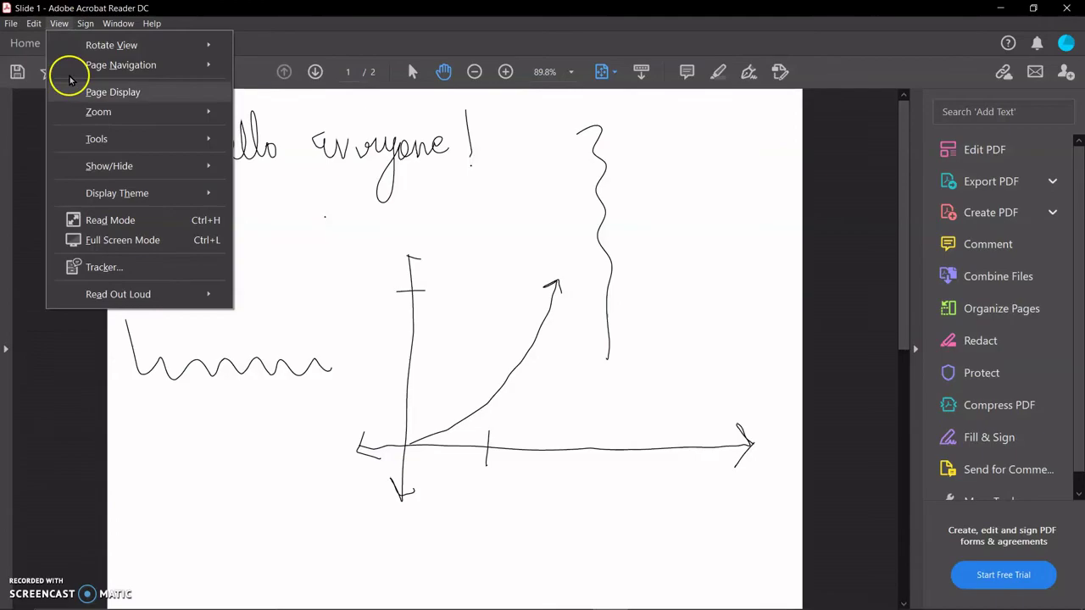
{"action": "left_click", "coordinate": [132, 240]}
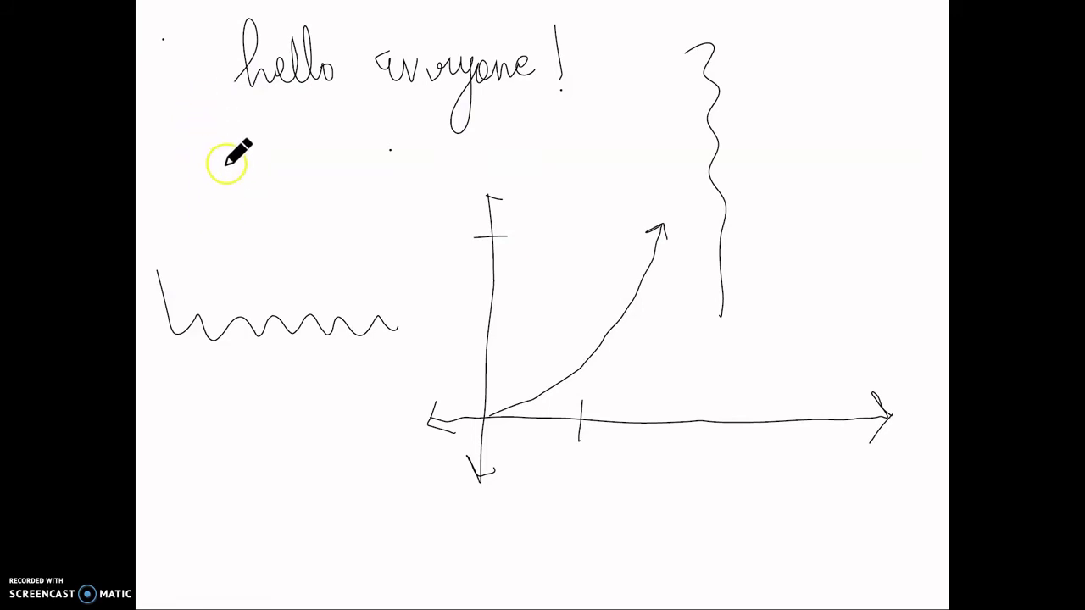
Freehand a wavy vertical line, the word hello and a checkmark stroke on page 1.
{"action": "left_click_drag", "start_coordinate": [220, 152], "coordinate": [258, 256]}
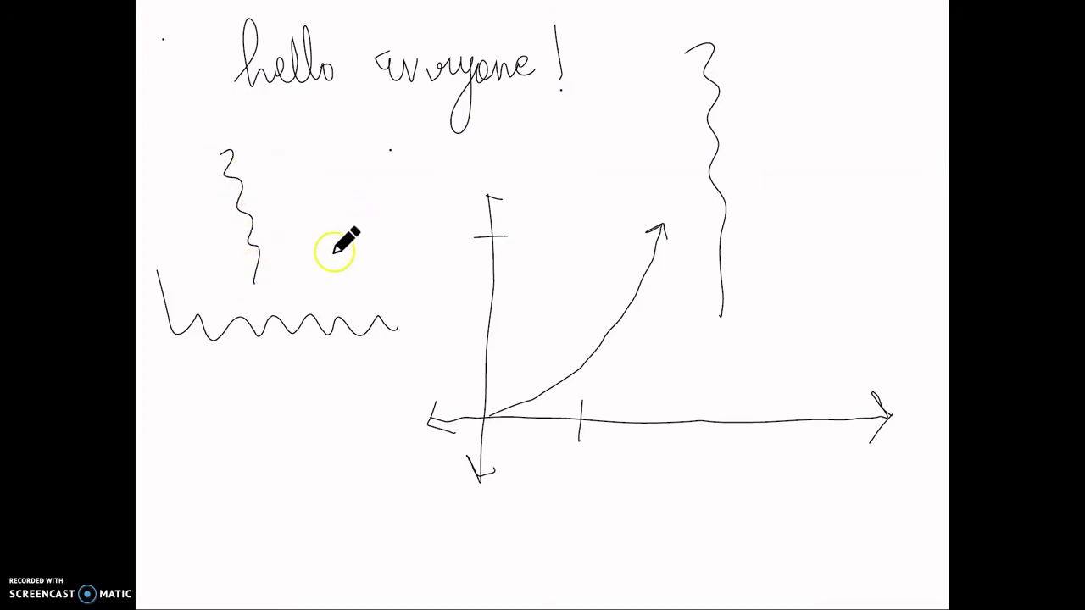
{"action": "mouse_move", "coordinate": [374, 407]}
{"action": "left_mouse_down"}
{"action": "mouse_move", "coordinate": [399, 448]}
{"action": "mouse_move", "coordinate": [436, 424]}
{"action": "mouse_move", "coordinate": [435, 458]}
{"action": "left_mouse_up"}
{"action": "left_click_drag", "start_coordinate": [739, 280], "coordinate": [793, 263]}
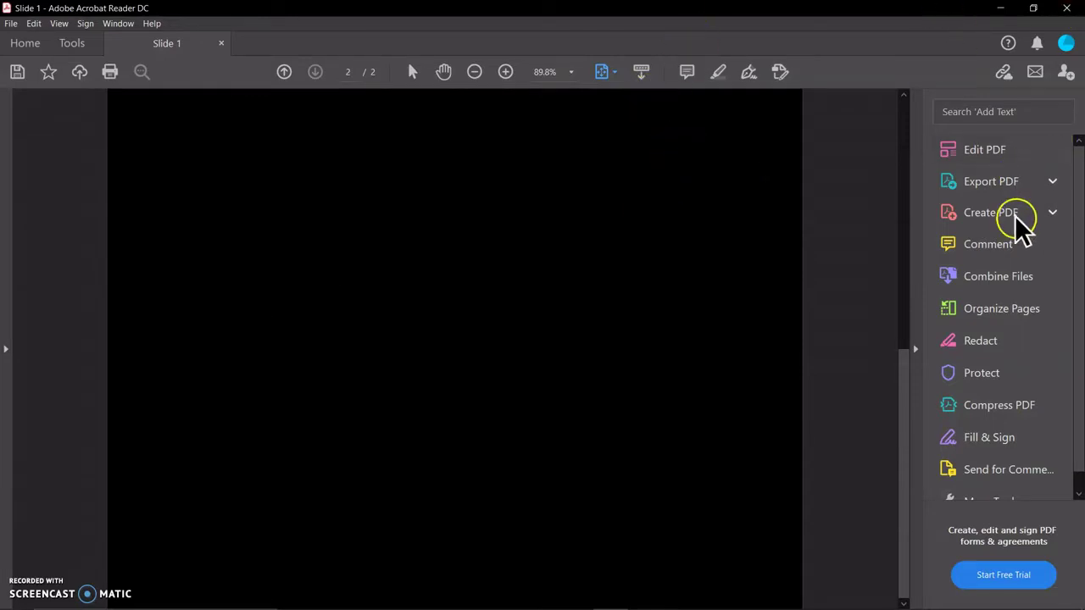
Set the pencil ink to white and make a first white mark on black page 2.
{"action": "left_click", "coordinate": [983, 254]}
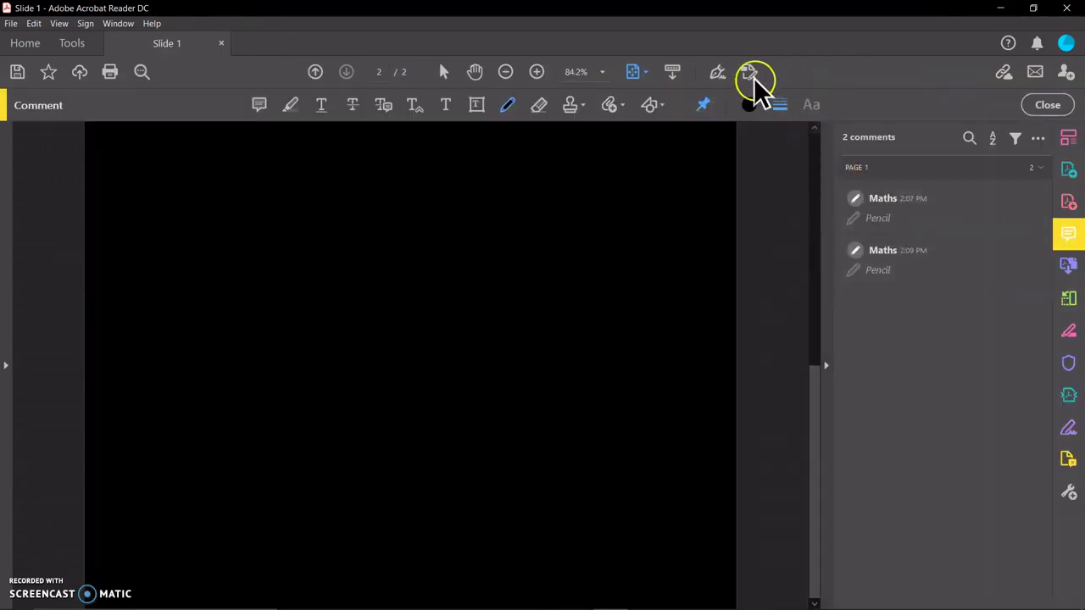
{"action": "left_click", "coordinate": [749, 104]}
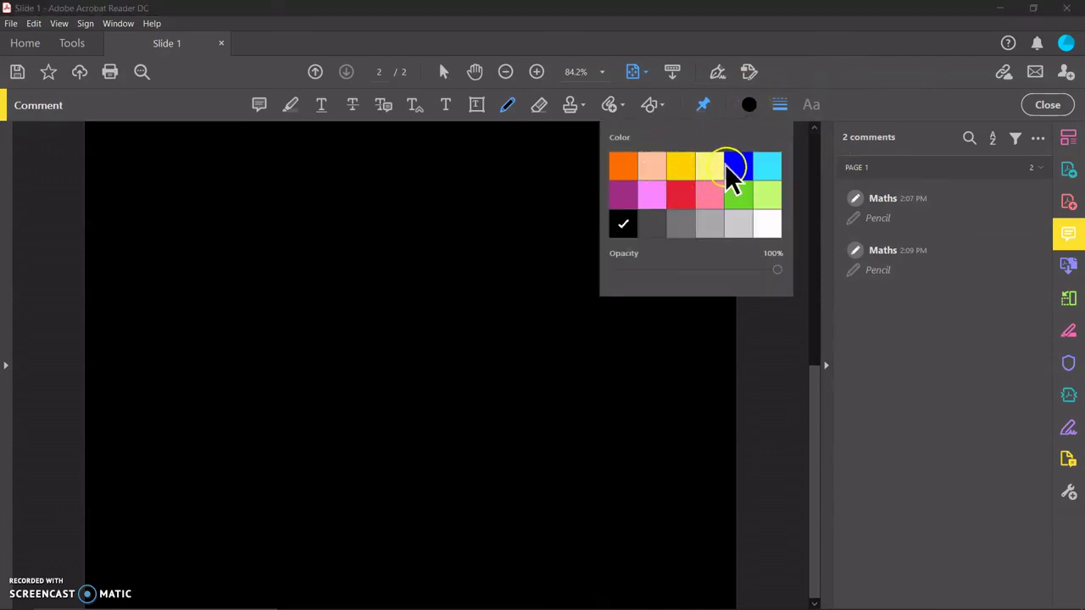
{"action": "left_click", "coordinate": [767, 225]}
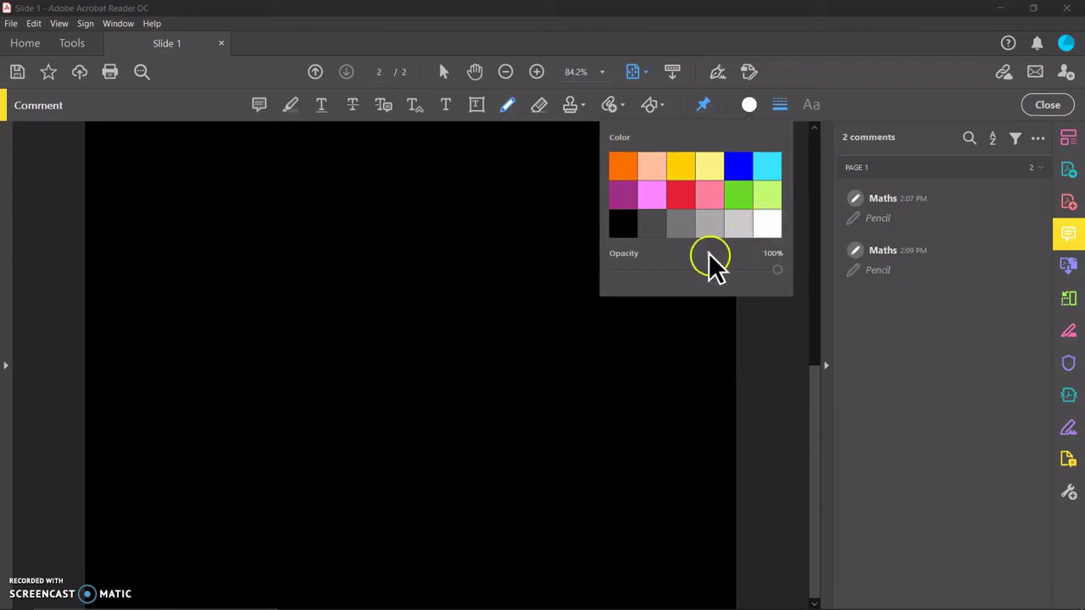
{"action": "left_click", "coordinate": [521, 229]}
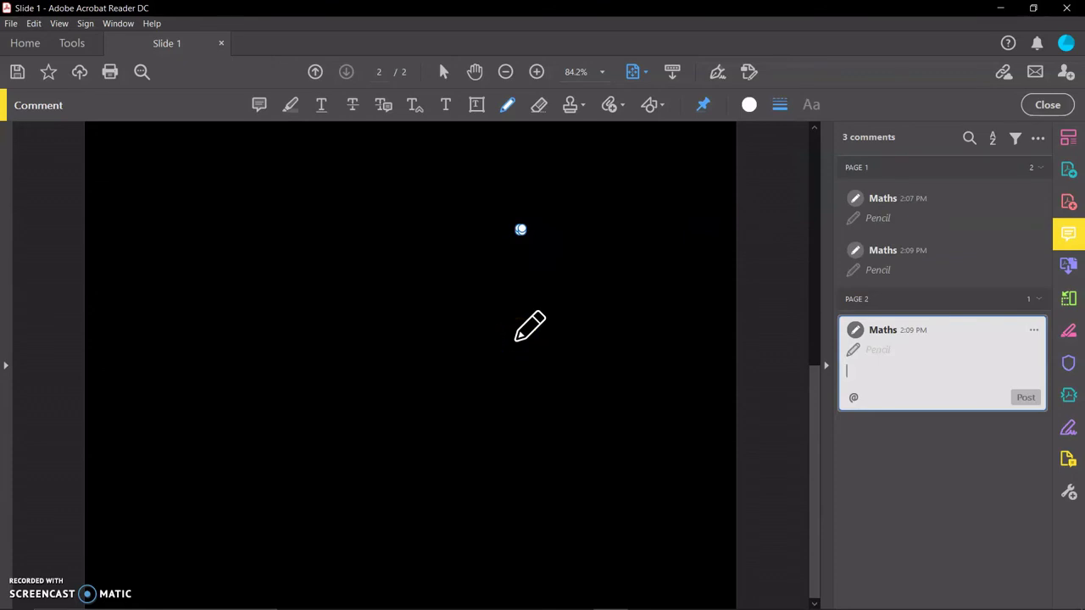
Close the Comment toolbar so black page 2 shows with its white mark.
{"action": "left_click", "coordinate": [58, 24]}
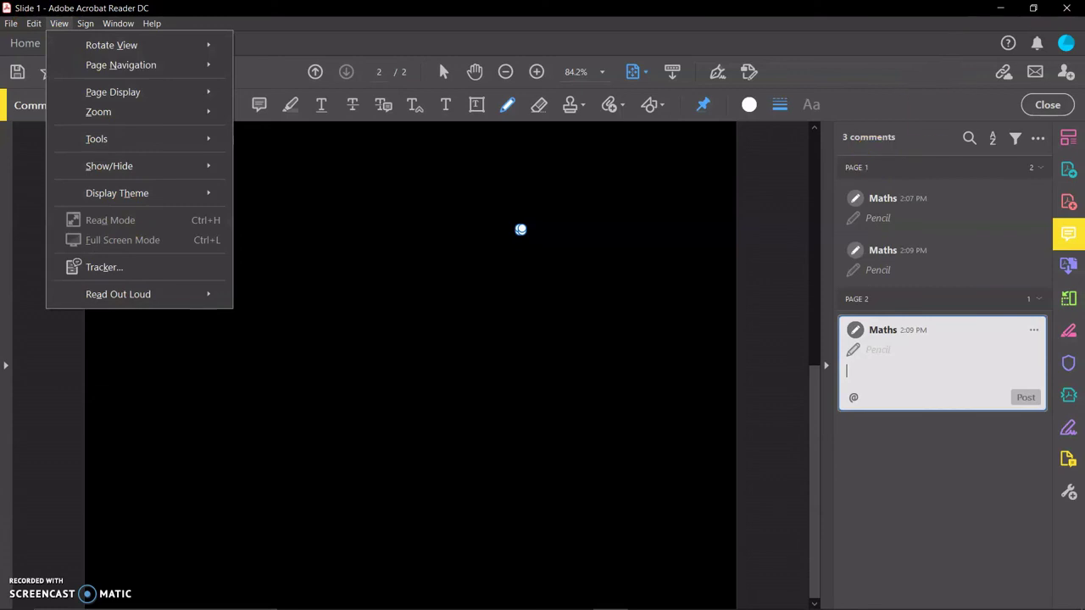
{"action": "left_click", "coordinate": [1045, 110]}
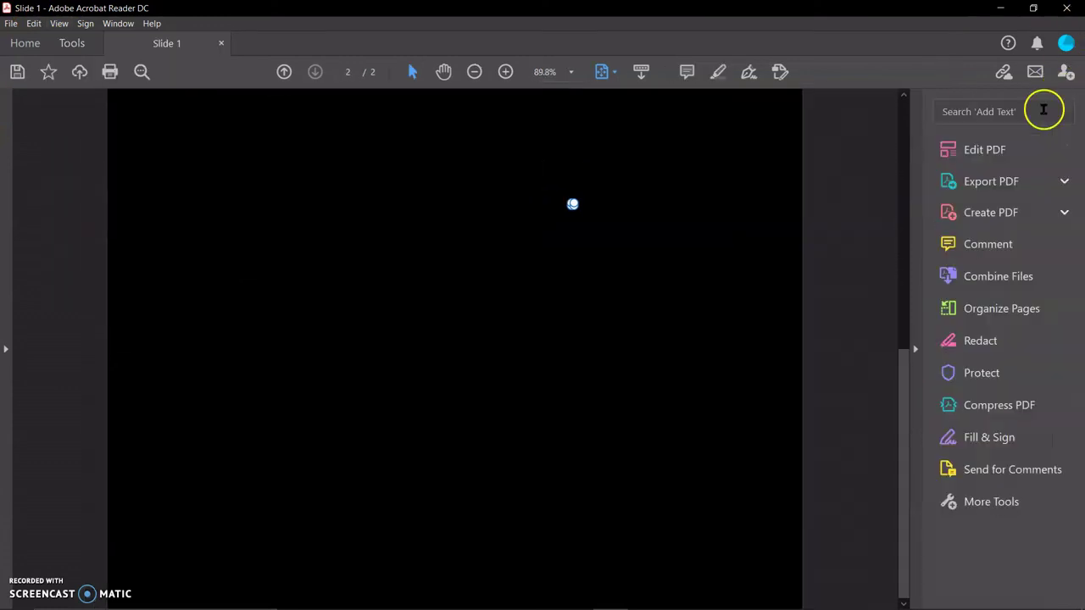
{"action": "left_click", "coordinate": [58, 24]}
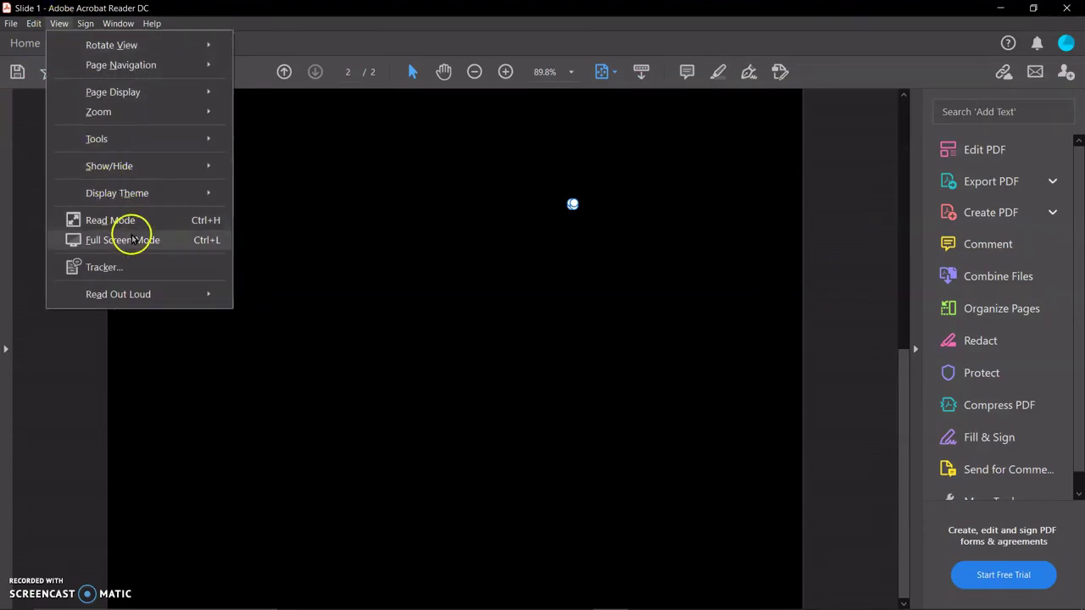